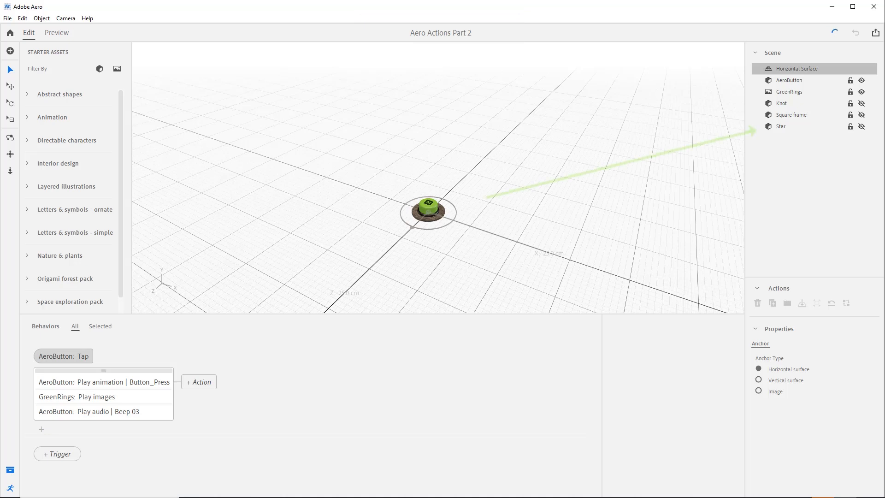
Step: Make the Star visible in the scene and add a Spin action for it under the AeroButton Tap trigger
left_click(862, 127)
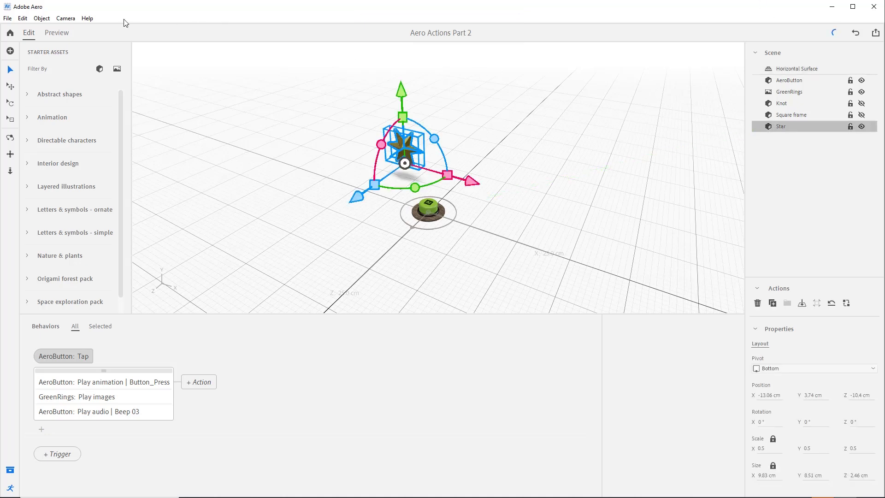
right_click_drag(322, 198, 369, 184)
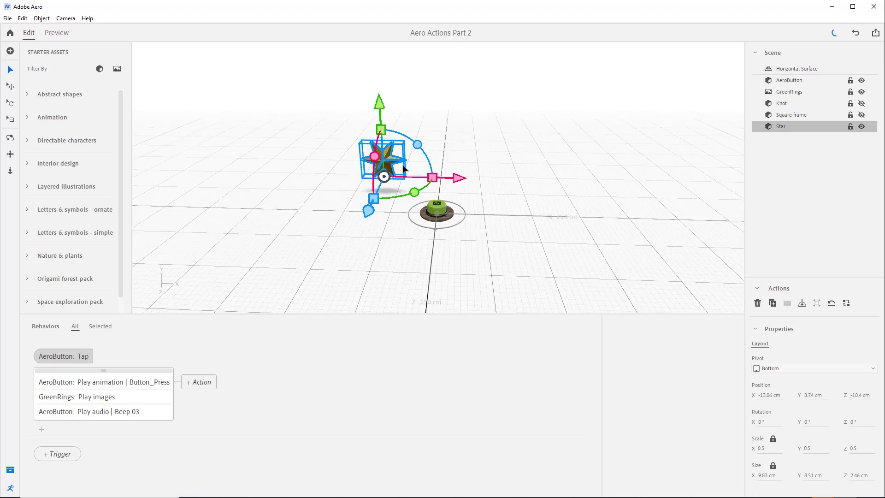
left_click(41, 430)
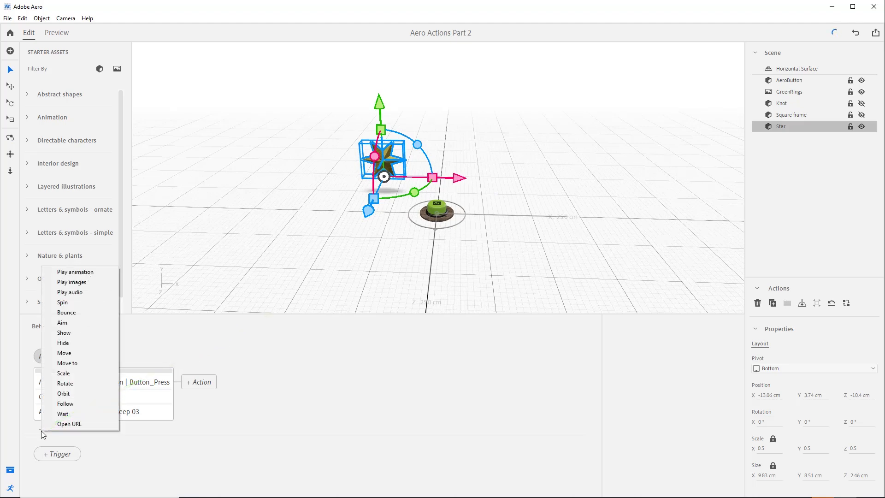
left_click(76, 306)
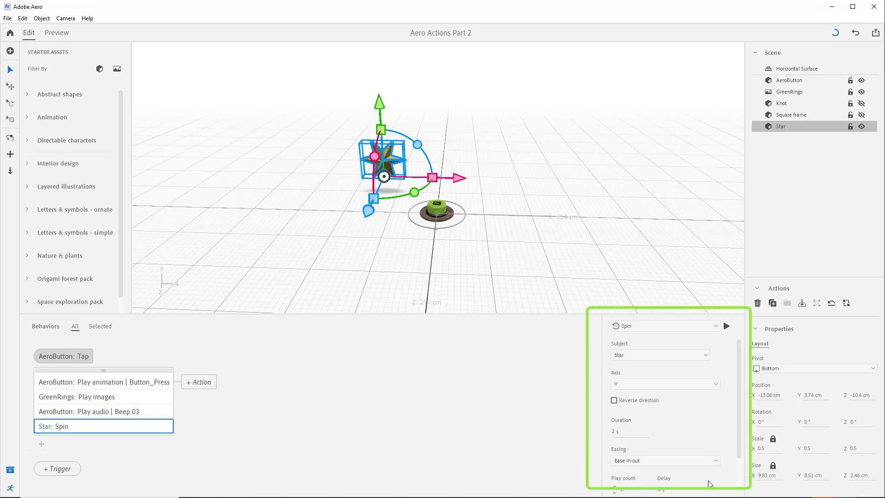
Step: Switch the Star's action type to Move and back to Spin, keeping Star as the subject
left_click(717, 326)
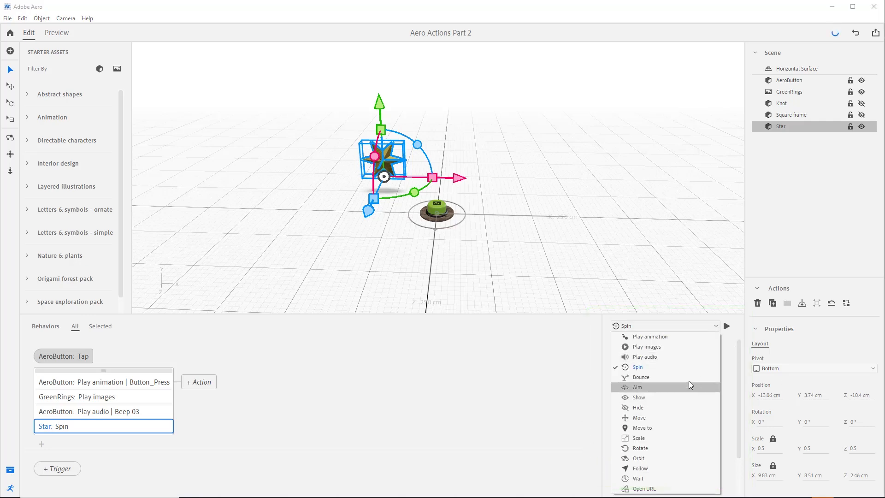
left_click(686, 370)
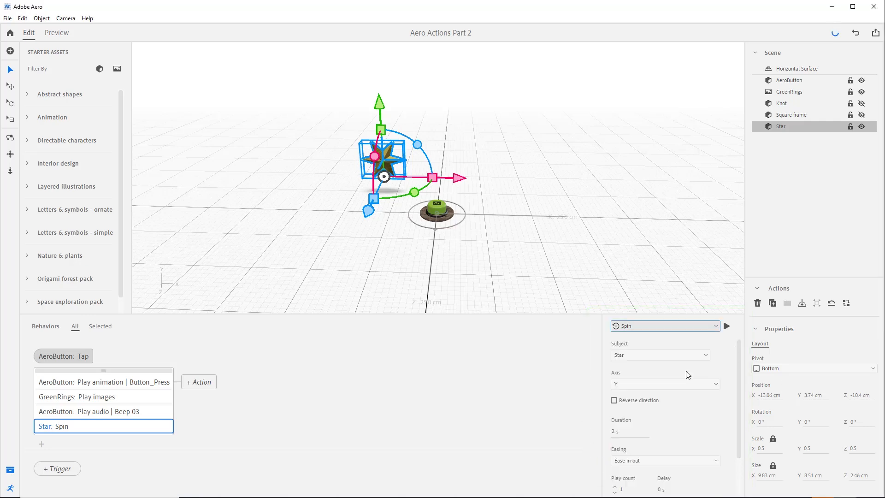
left_click(716, 326)
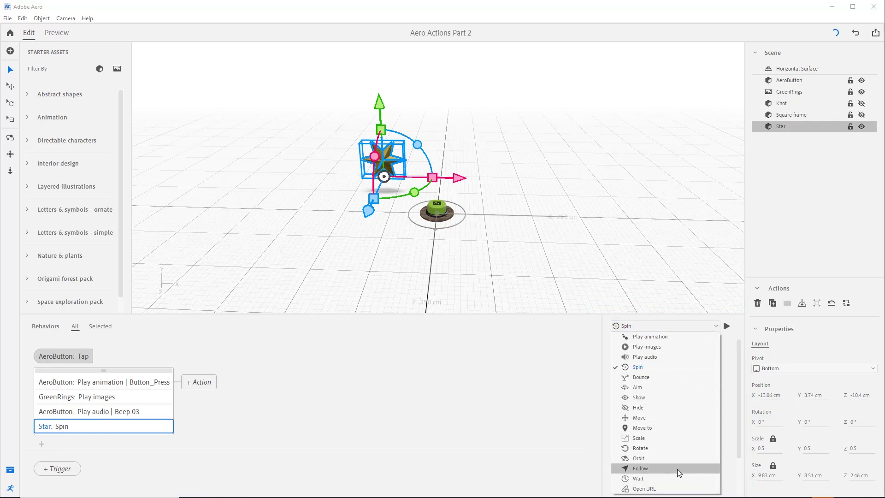
left_click(669, 416)
left_click(711, 326)
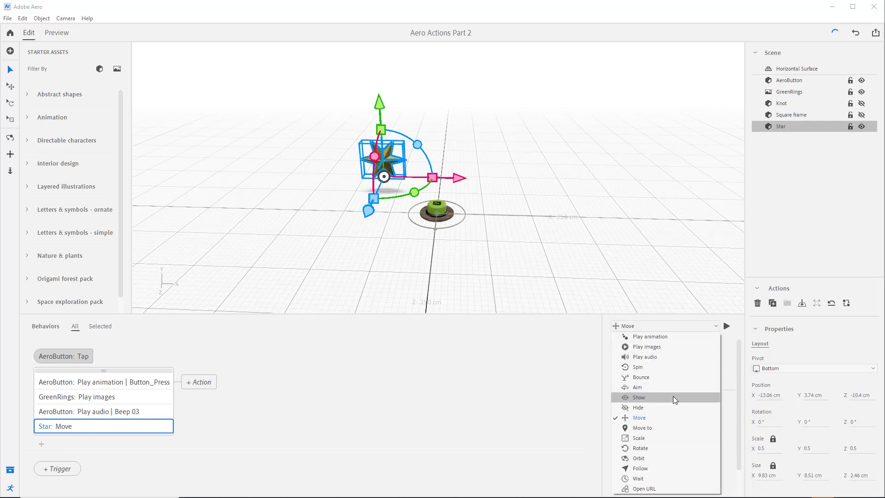
left_click(675, 369)
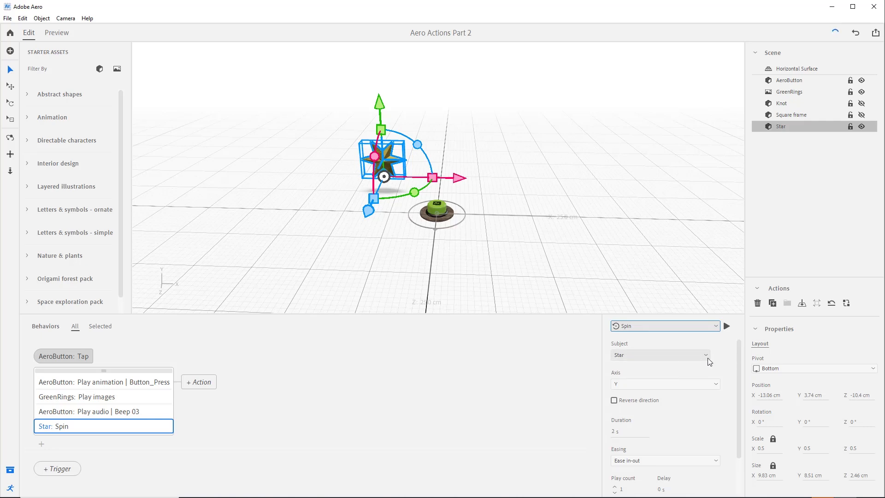
left_click(705, 355)
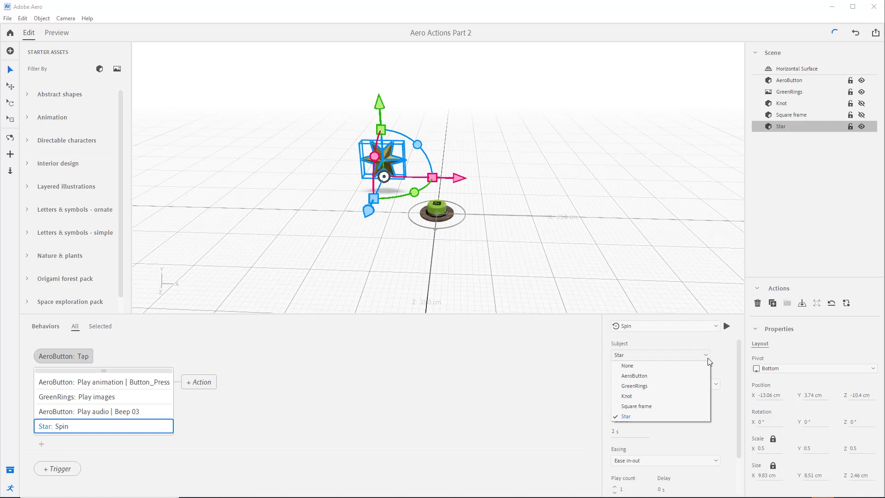
left_click(707, 358)
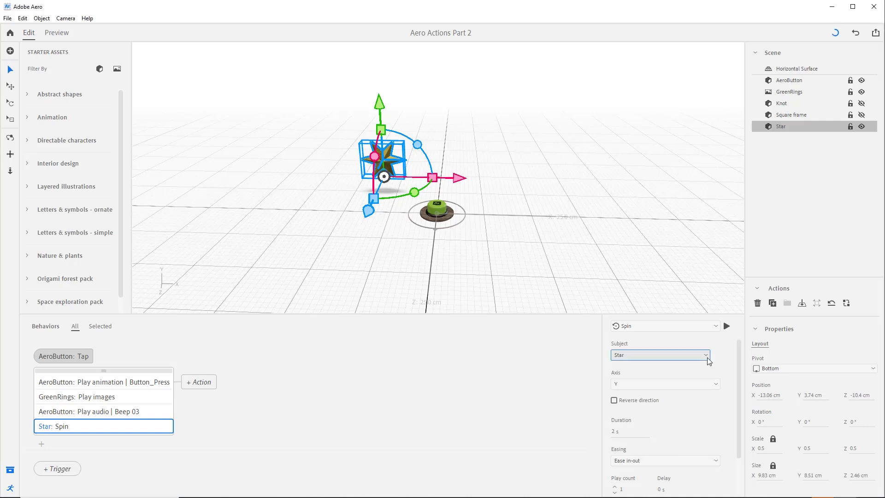
Step: Set the Star's Spin axis to Z and leave Reverse direction off after toggling it
left_click(718, 385)
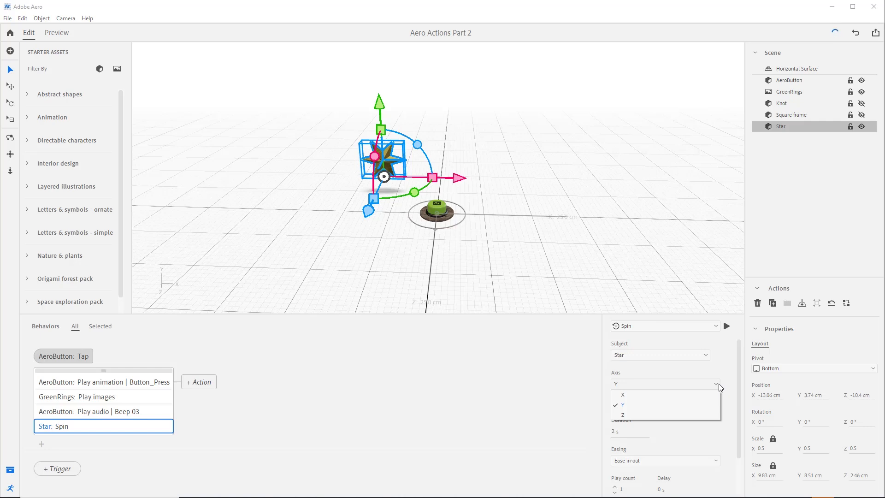
left_click(637, 414)
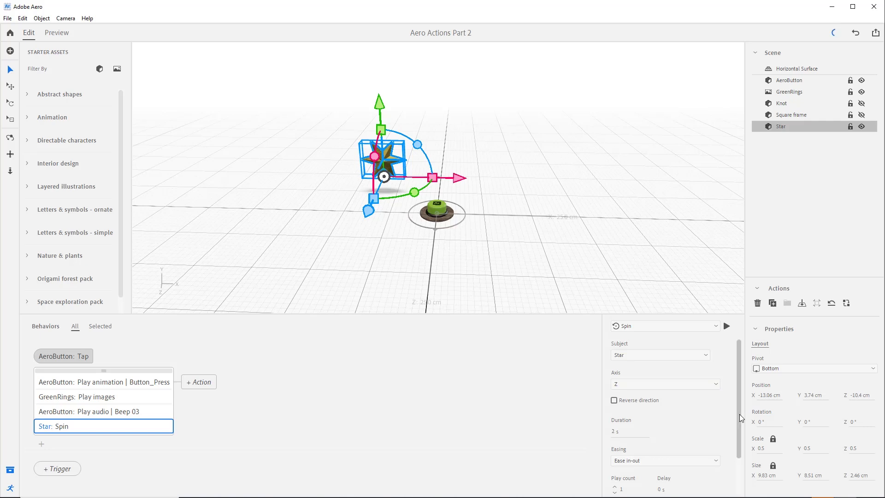
left_click(614, 401)
left_click(614, 401)
Step: Review the easing options of the Star's Spin action and set the easing to Ease out
left_click_drag(740, 430, 737, 465)
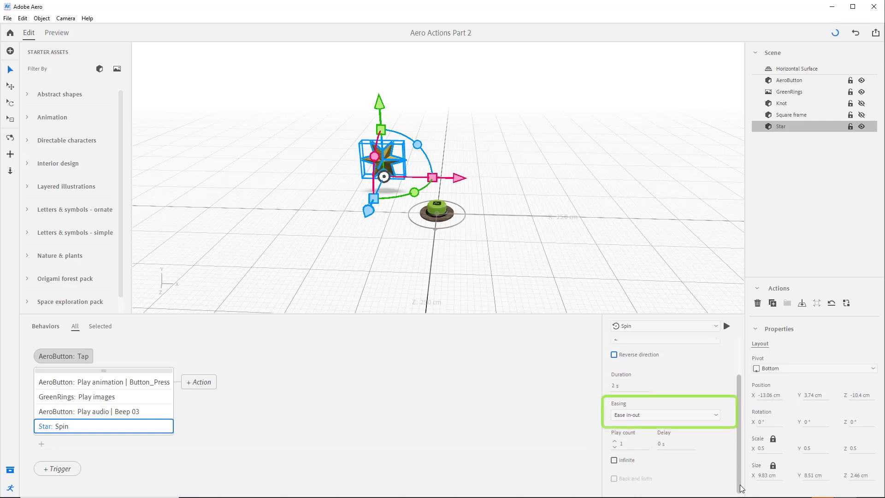
left_click(718, 420)
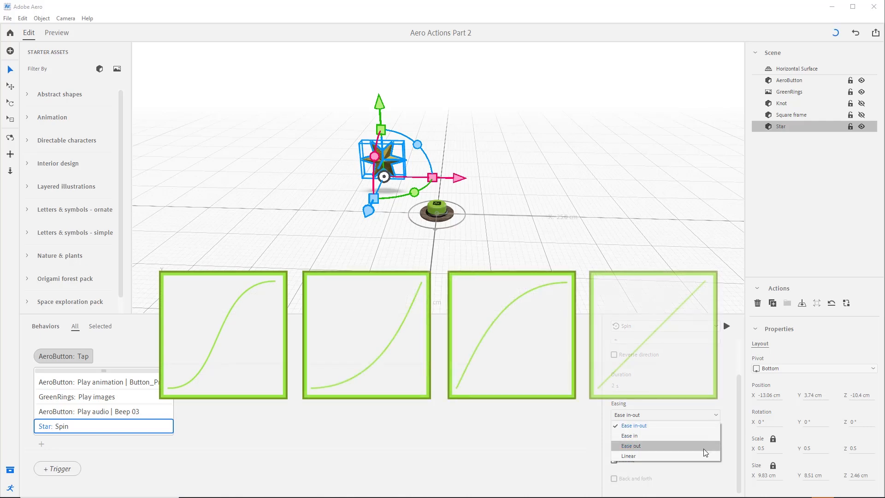
scroll(737, 415, "up", 2)
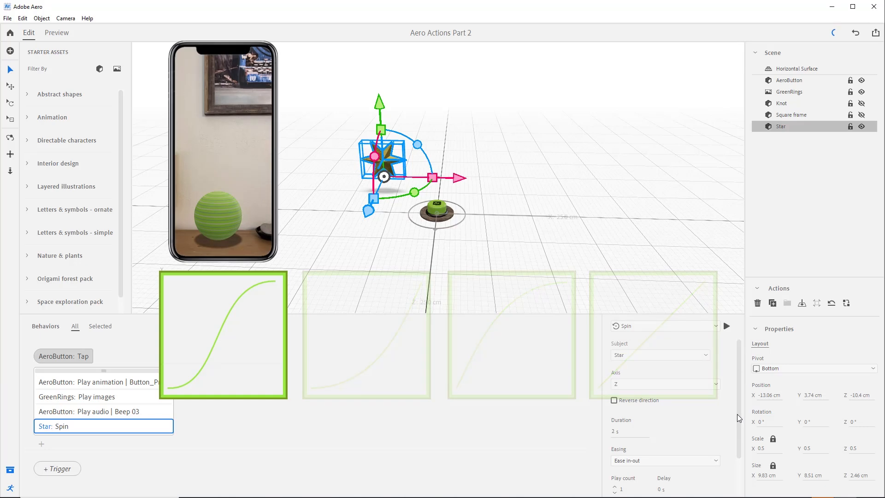
scroll(740, 420, "down", 2)
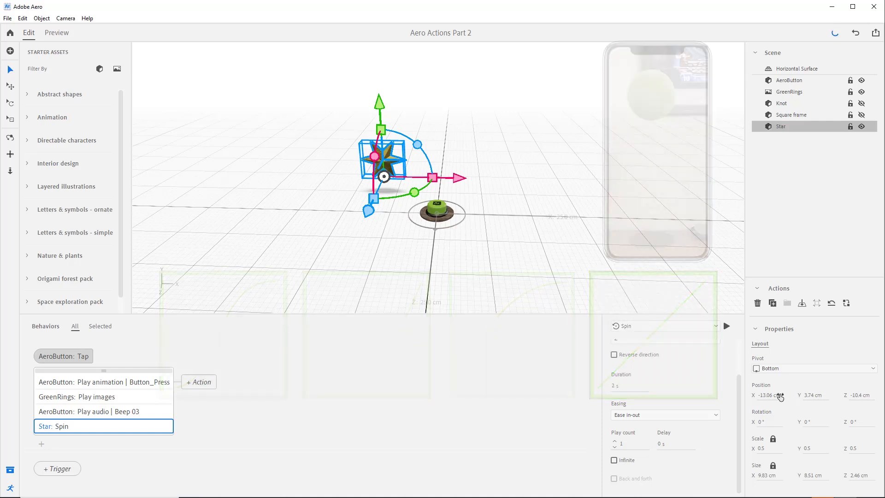
left_click(717, 415)
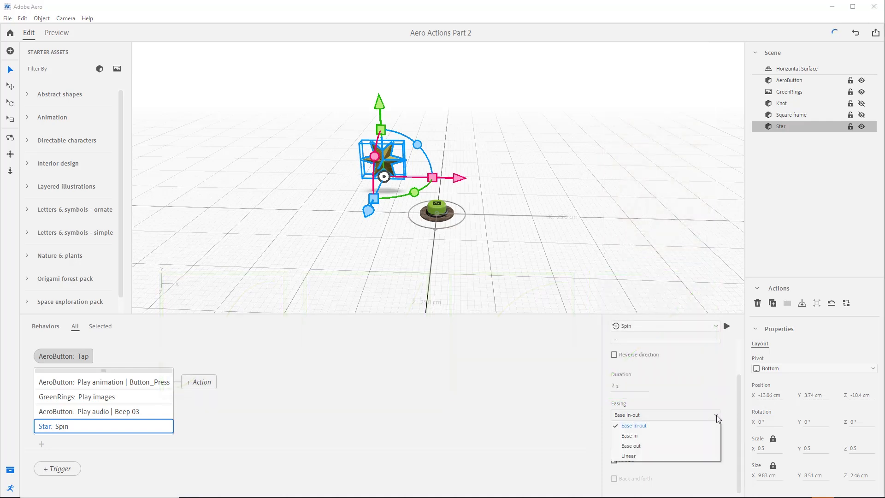
left_click(681, 446)
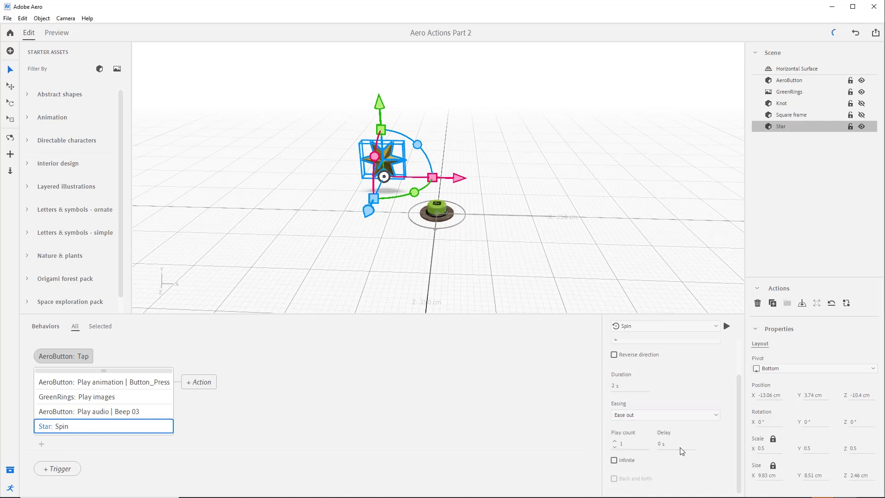
Step: Try the Spin action's play count, Infinite and Back and forth options, restoring each one
left_click(614, 441)
left_click(615, 447)
left_click(632, 465)
left_click(632, 465)
left_click(614, 440)
left_click(614, 478)
left_click(614, 478)
left_click(615, 446)
Step: Preview the scene, trigger the AeroButton to test the Star's spin, and return to editing
left_click(56, 33)
left_click(453, 319)
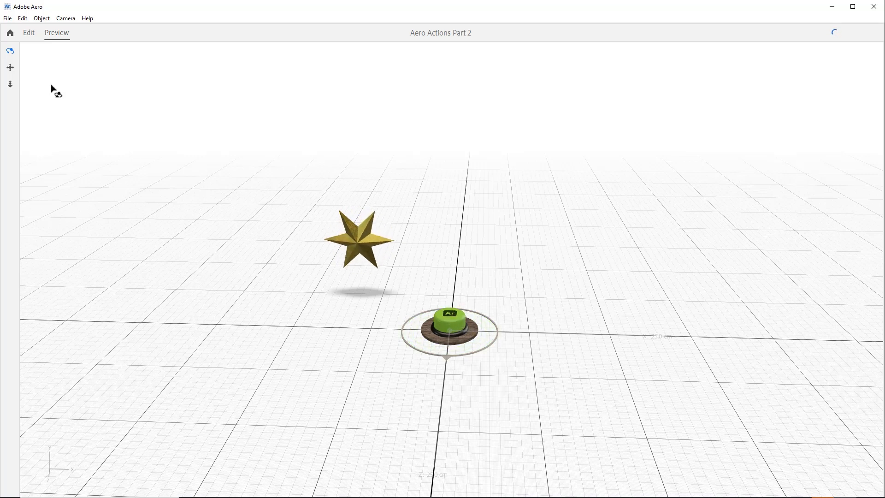
left_click(28, 32)
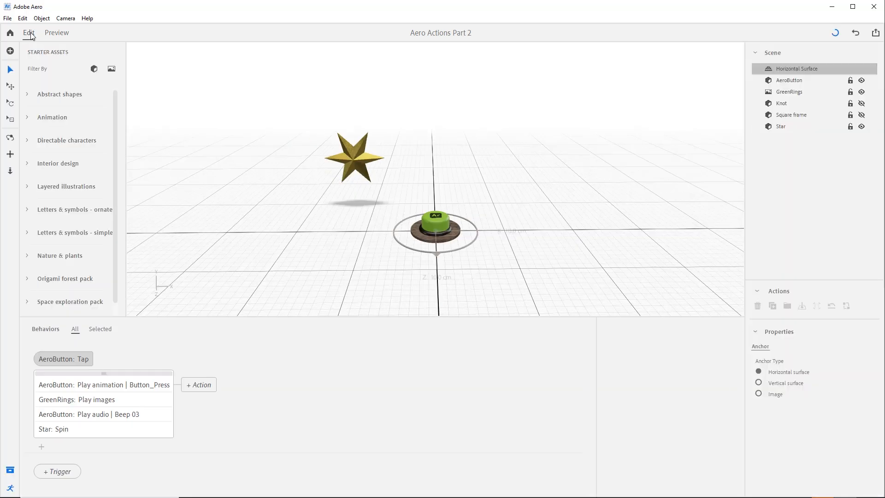
Step: Make the Square frame visible and add an Aim action for it under the AeroButton Tap trigger
left_click(862, 116)
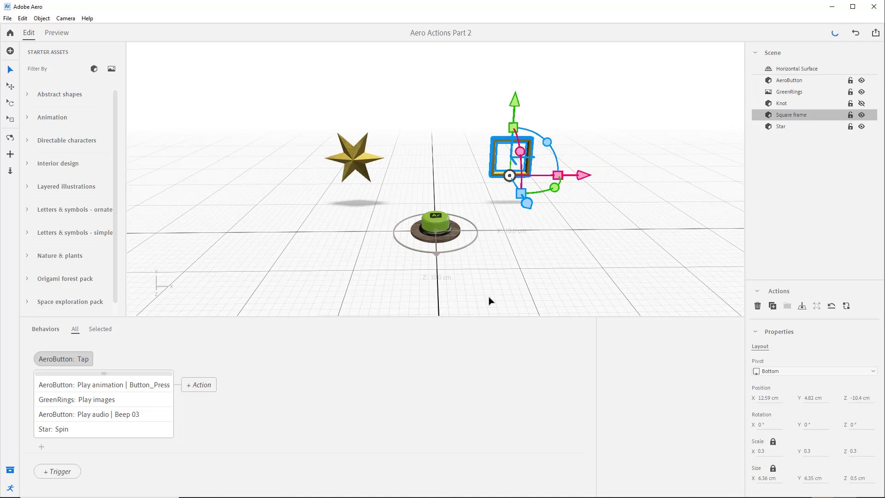
left_click(41, 447)
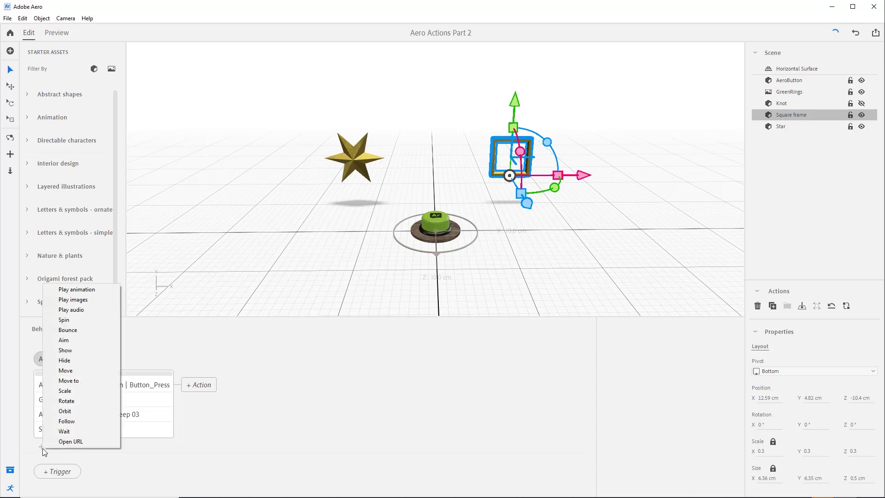
left_click(74, 341)
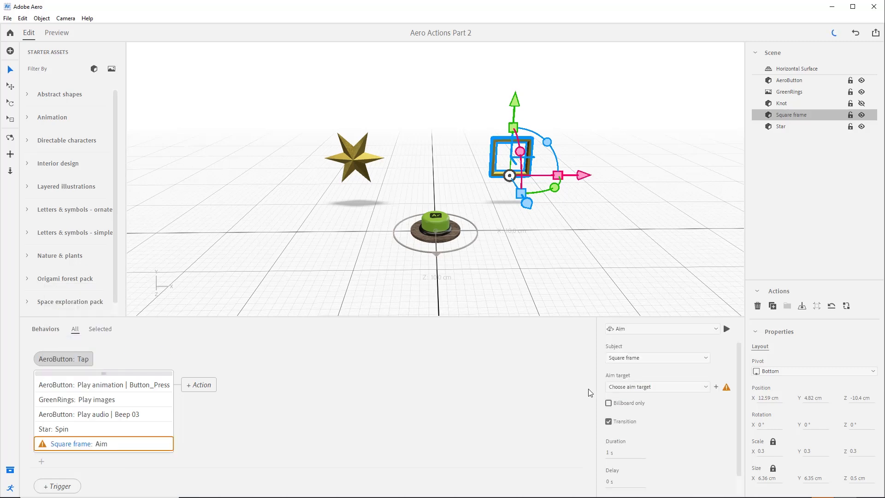
Step: Aim the Square frame at the Camera with Billboard only enabled and a duration of 10 s
left_click(705, 388)
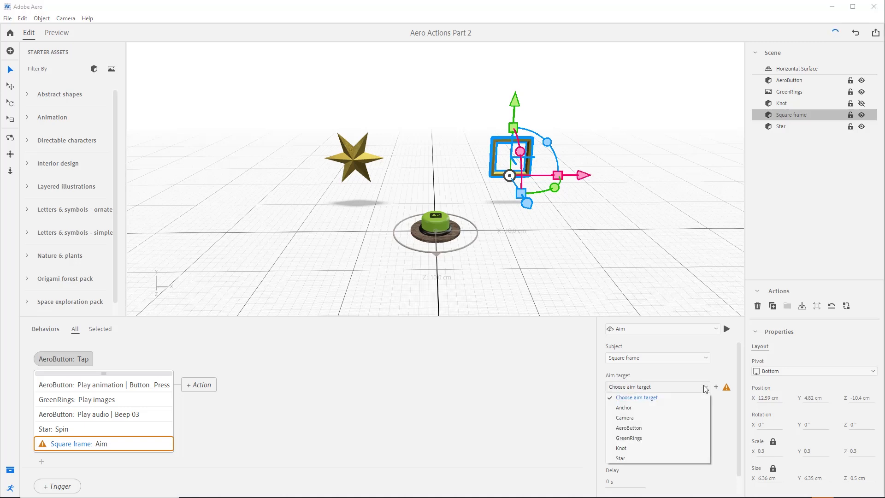
left_click(676, 416)
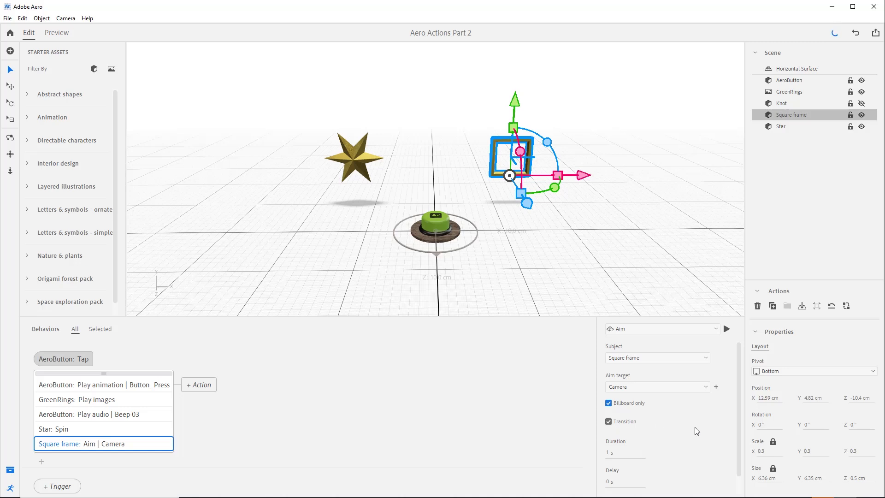
left_click(610, 452)
type("10")
key("Return")
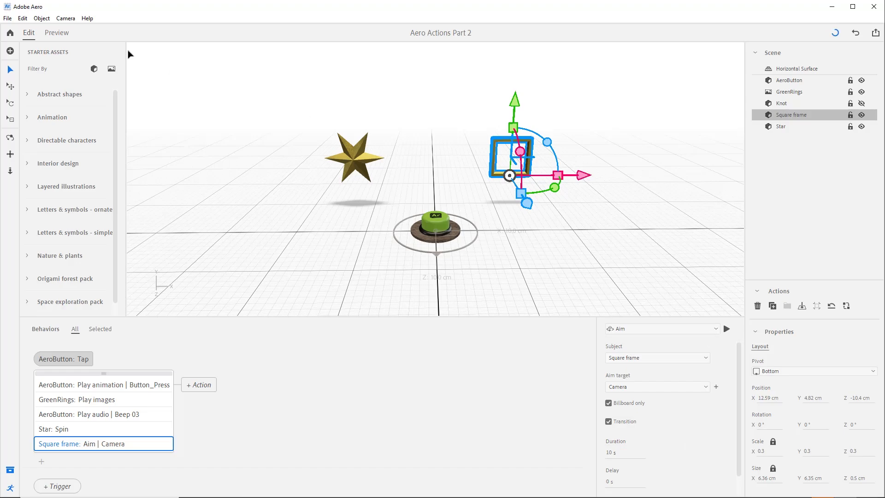
Step: Preview the scene from different angles, trigger the AeroButton to test the frame's aim, and return to editing
left_click(67, 33)
left_click_drag(629, 330, 645, 318)
left_click(438, 325)
left_click_drag(608, 354, 693, 331)
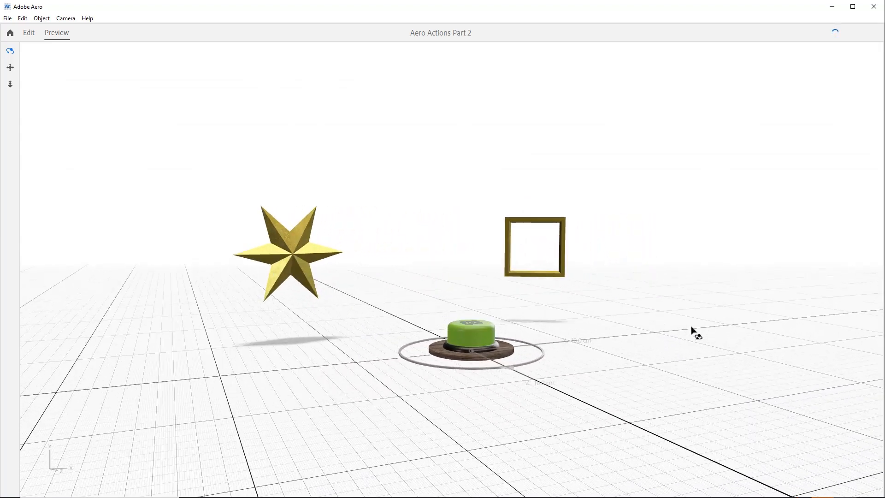
left_click(29, 33)
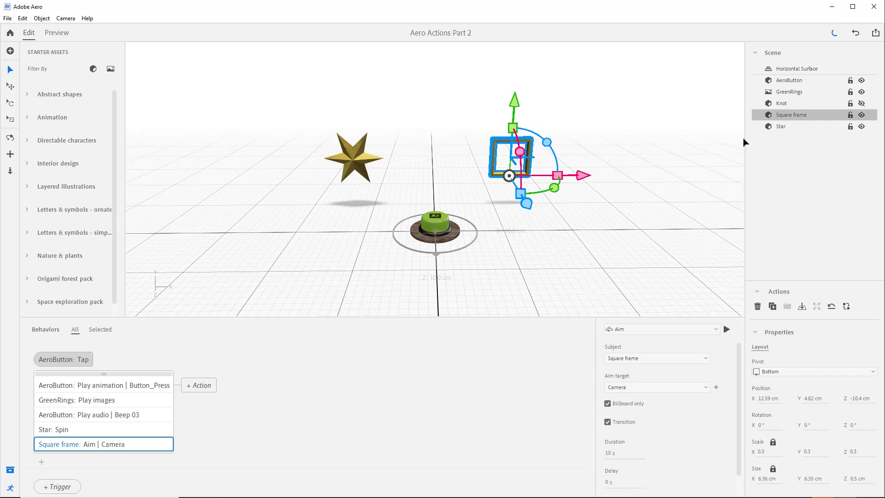
Step: Make the Knot visible and add a Follow action for it under the AeroButton Tap trigger
left_click(862, 103)
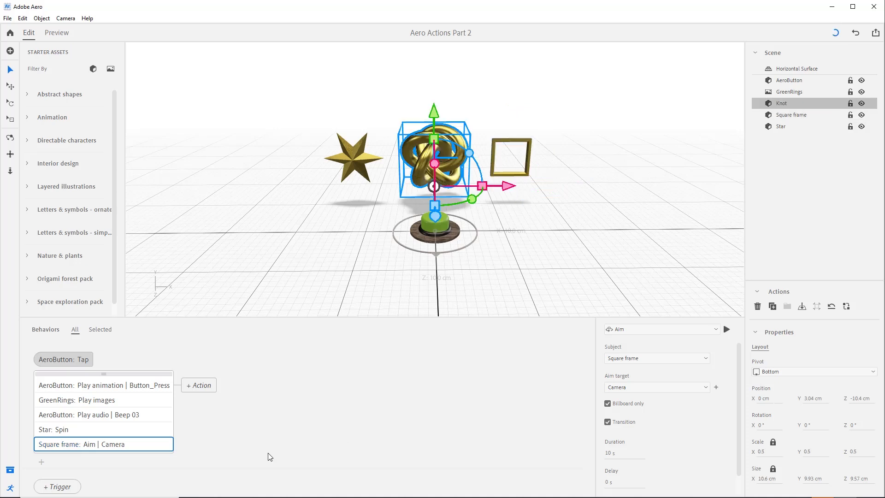
left_click(42, 461)
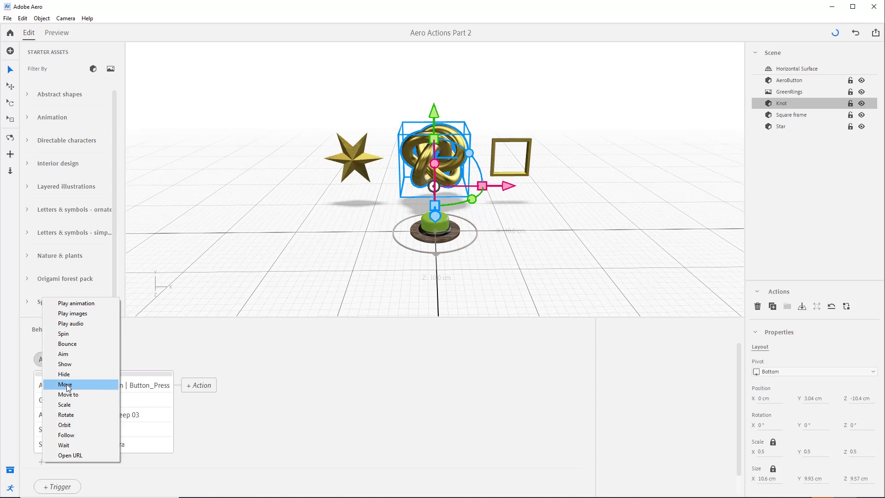
left_click(71, 434)
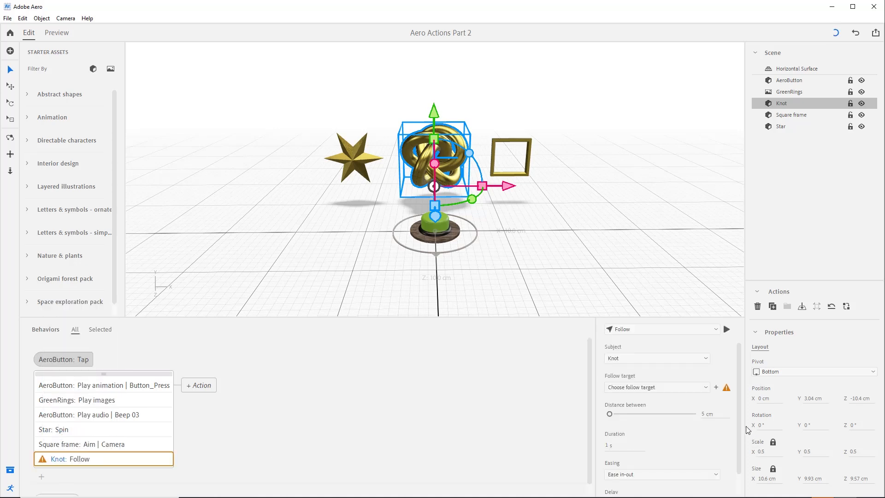
Step: Set the Knot's follow target to Camera and the distance between them to 20 cm
left_click(697, 391)
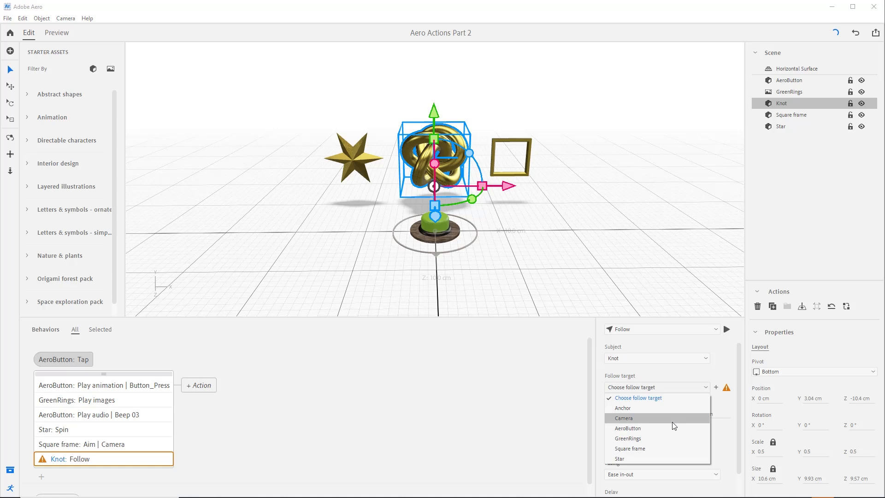
left_click(684, 418)
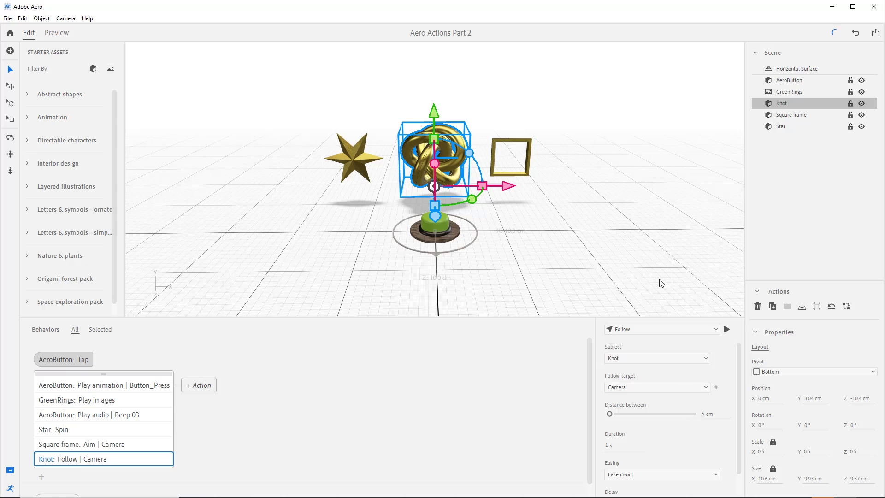
left_click(704, 414)
type("20")
key("Return")
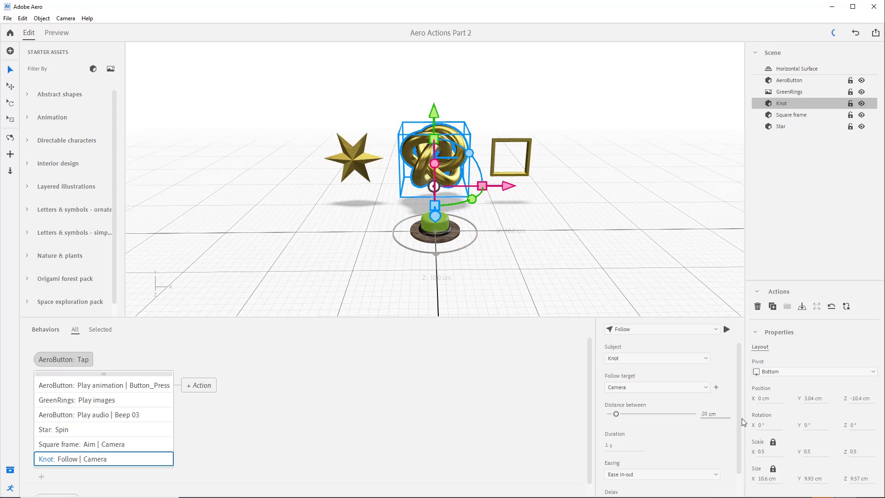
Step: Set the Knot's Follow duration to 10 s and its easing to Linear, and deselect the Knot
left_click(645, 442)
type("10")
key("Return")
scroll(738, 449, "down", 1)
left_click(701, 454)
left_click(667, 442)
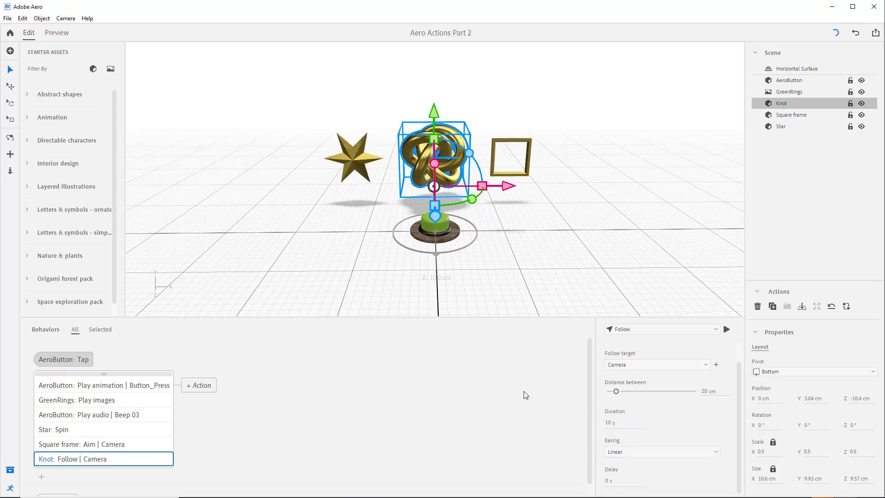
left_click(306, 241)
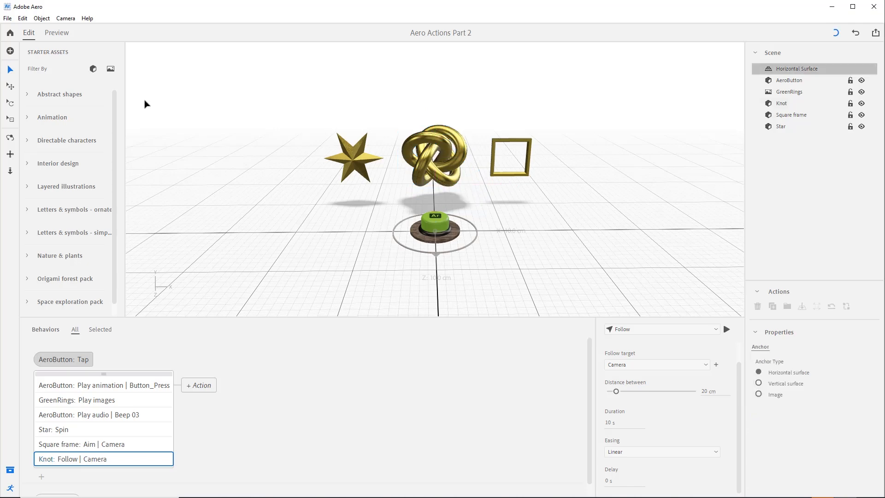
Step: Preview the scene, trigger the AeroButton, and orbit the camera to test the Knot's follow behavior
left_click(58, 35)
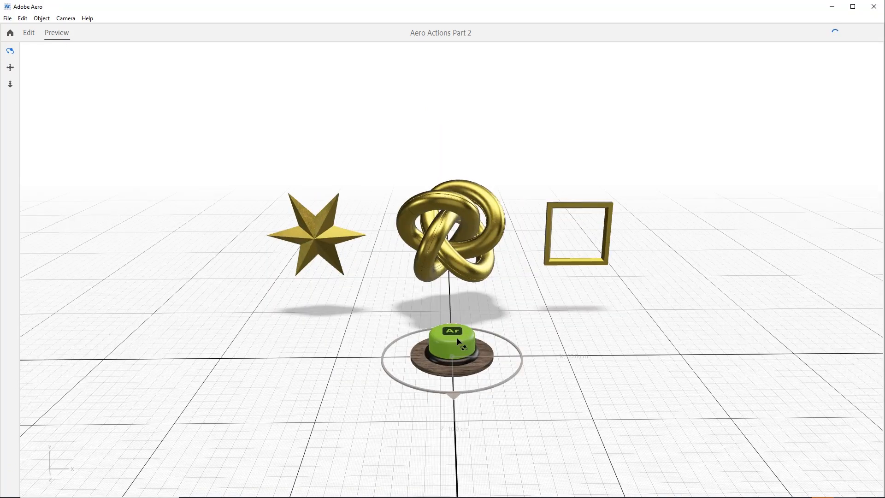
left_click(455, 337)
left_click_drag(568, 310, 384, 338)
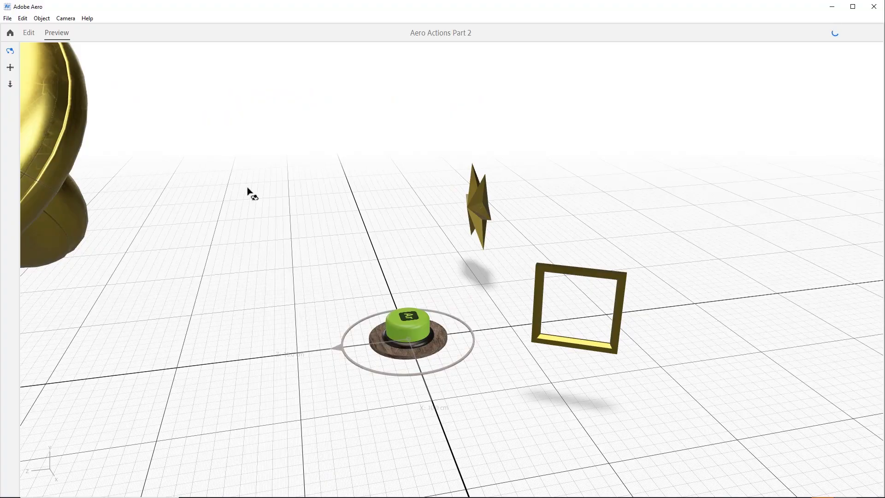